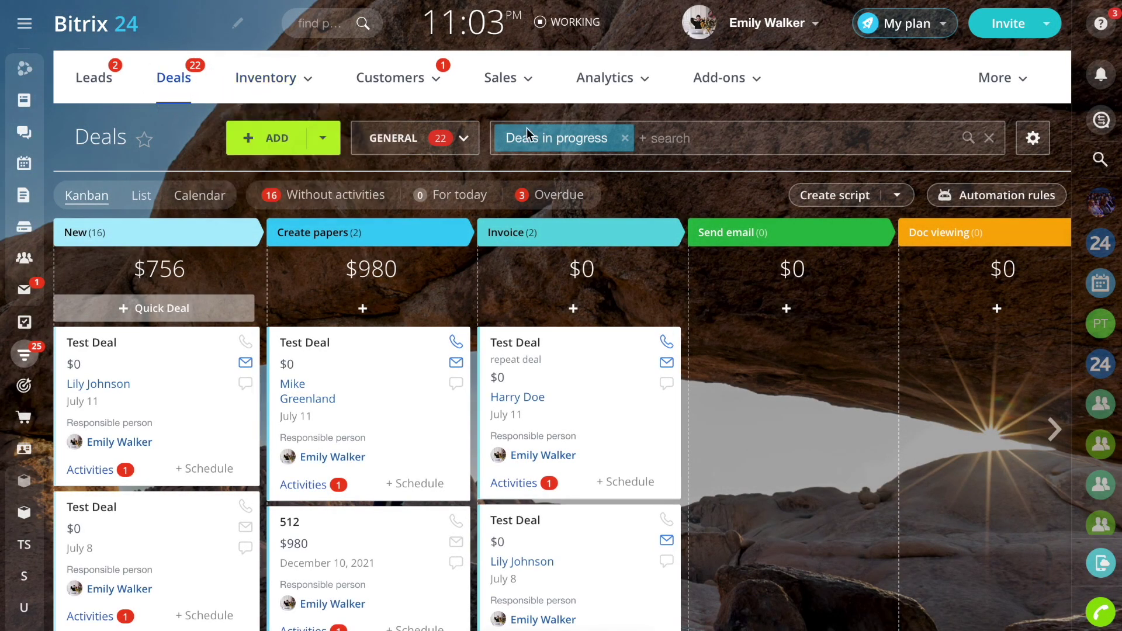
Open the deal automation rules and enter automation test mode.
{"action": "left_click", "coordinate": [996, 194]}
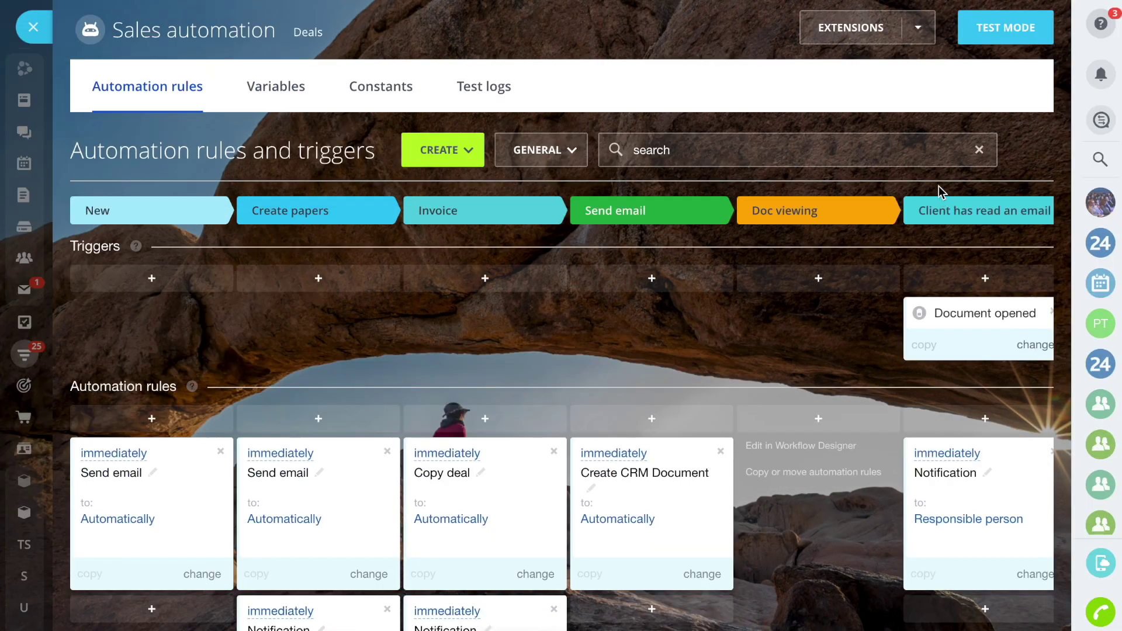
{"action": "left_click", "coordinate": [982, 39]}
Start a demo-deal test, watch the deal's Name field, and run the test.
{"action": "left_click", "coordinate": [990, 246]}
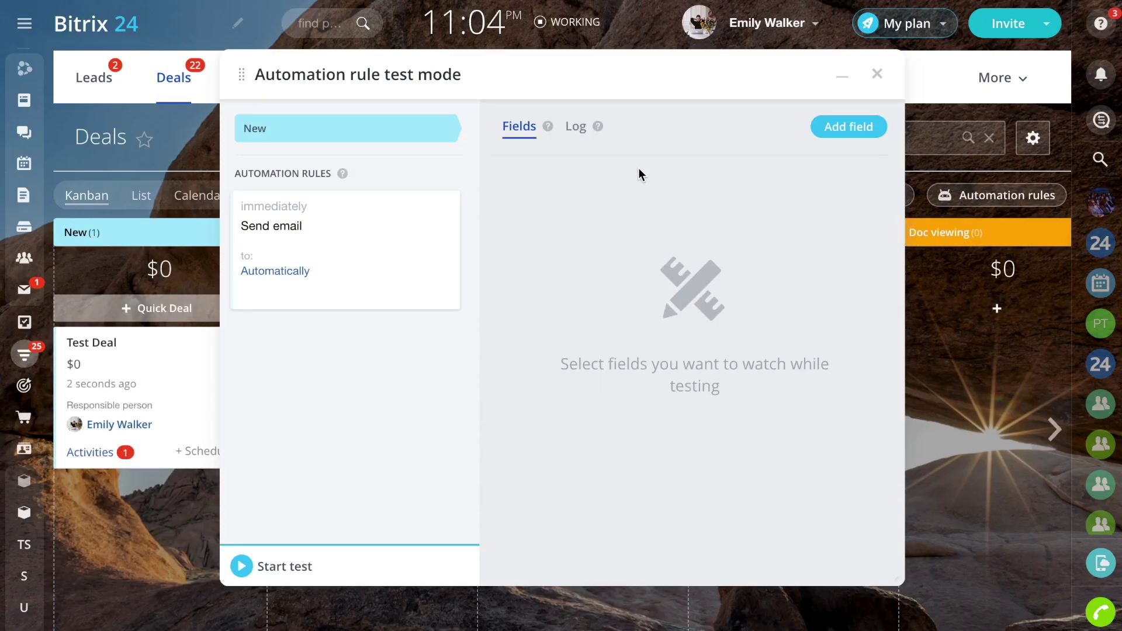
{"action": "left_click", "coordinate": [848, 127]}
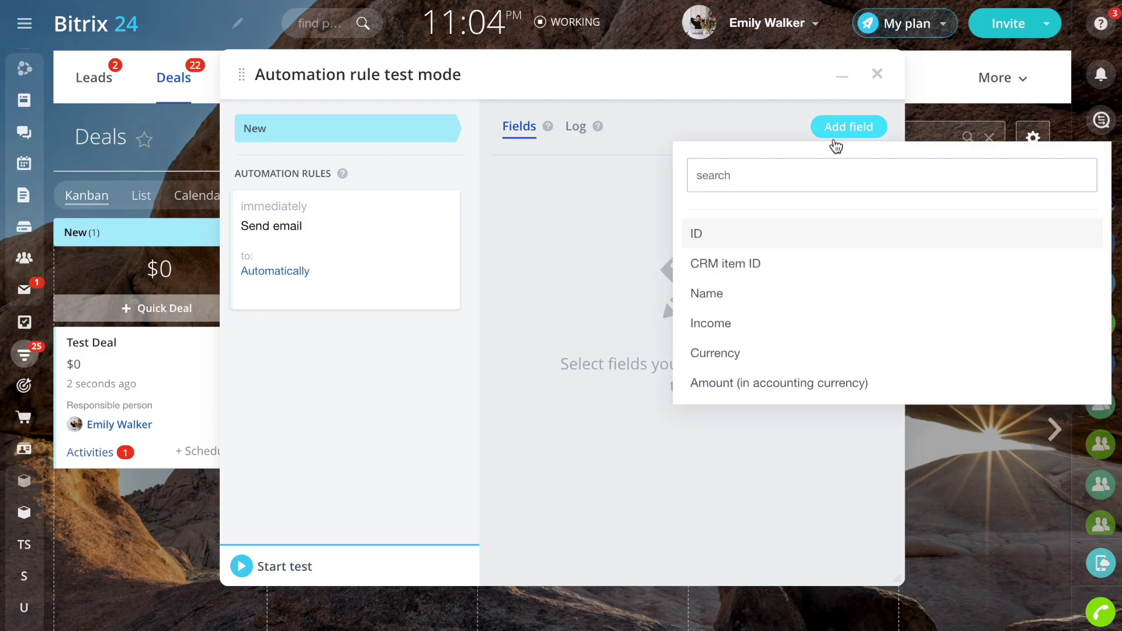
{"action": "left_click", "coordinate": [790, 293]}
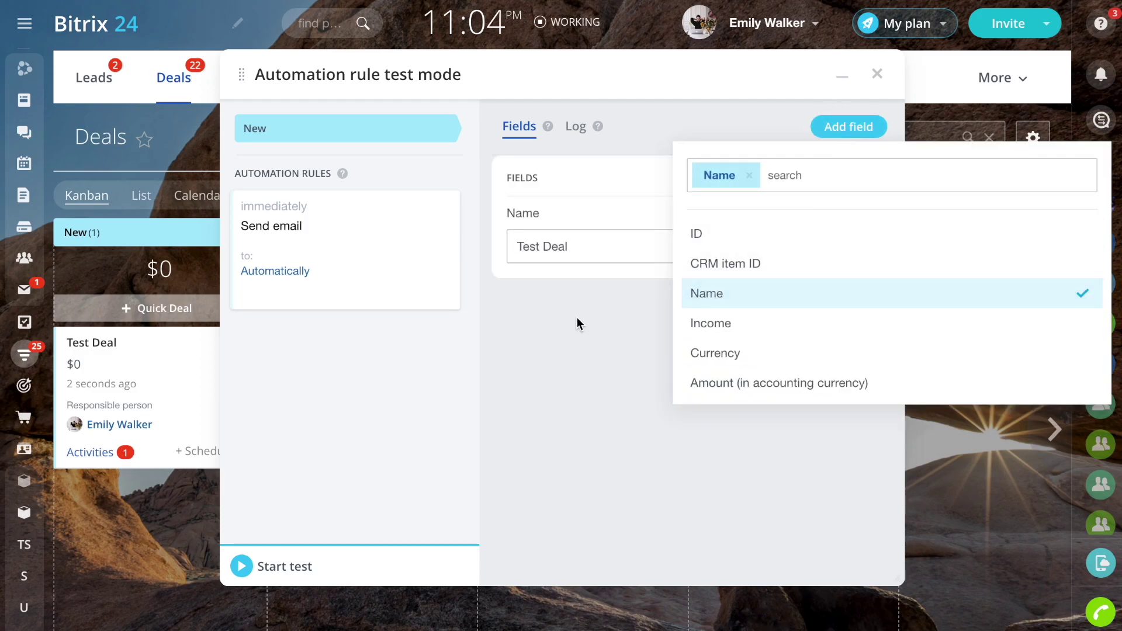
{"action": "left_click", "coordinate": [576, 317]}
{"action": "left_click", "coordinate": [241, 566]}
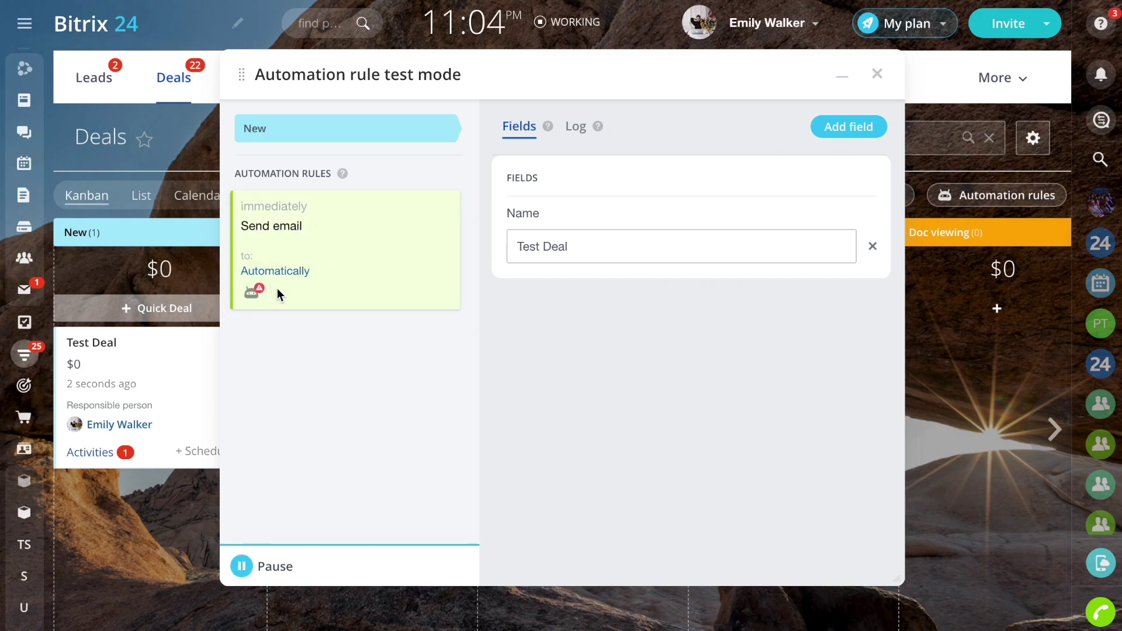
Check the Test Deal timeline for the missing client e-mail error, then close it.
{"action": "left_click", "coordinate": [92, 342]}
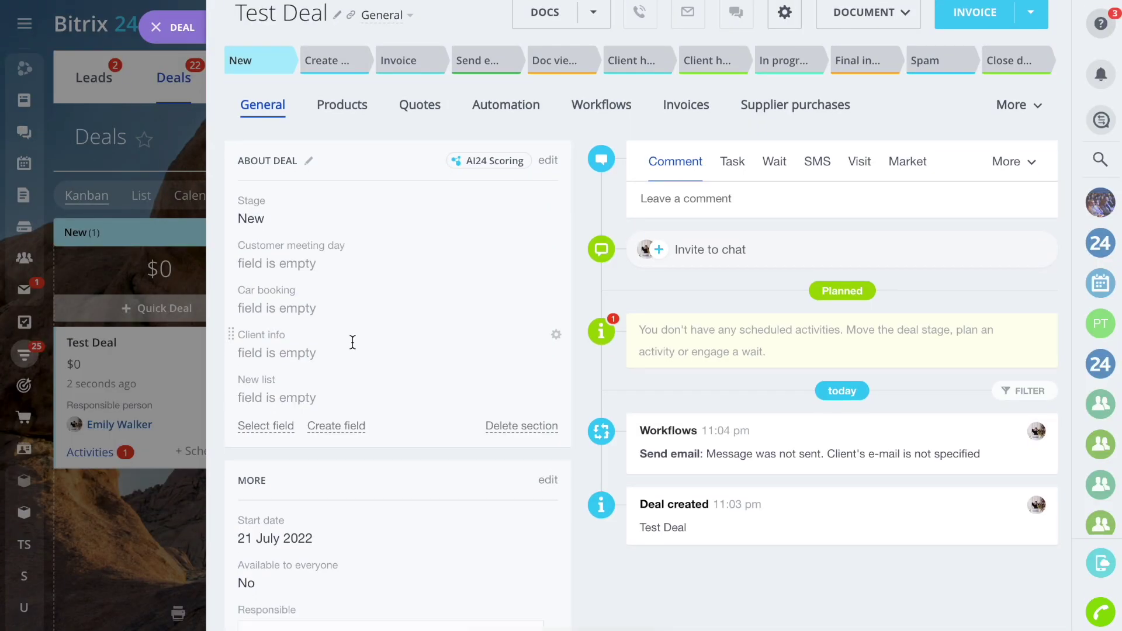
{"action": "scroll", "coordinate": [353, 343], "scroll_direction": "down", "scroll_amount": 3}
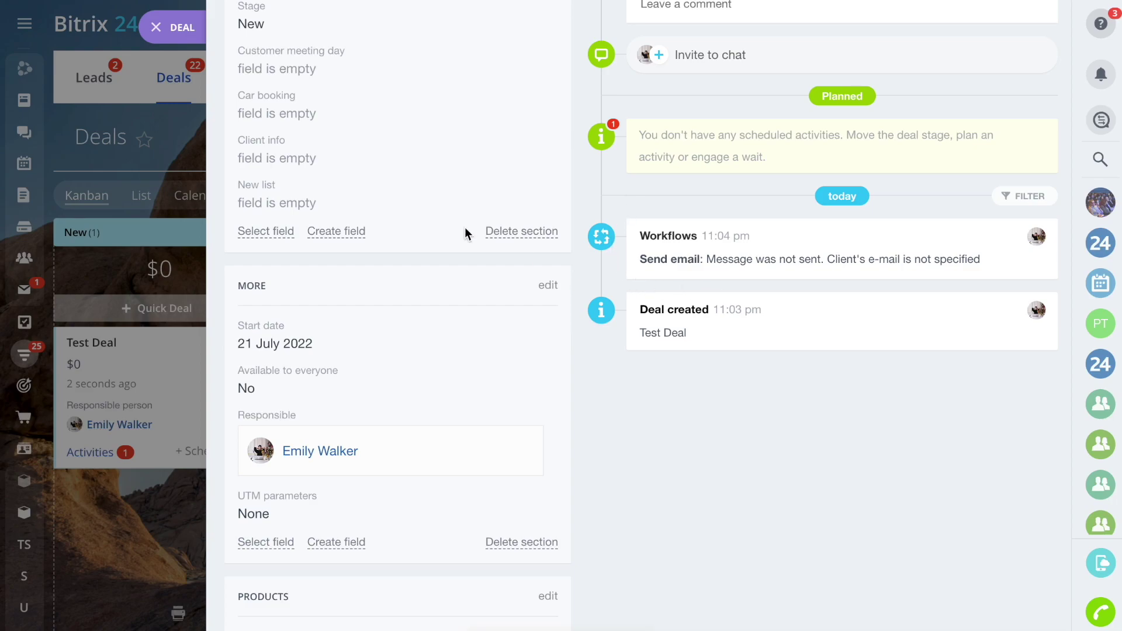
{"action": "left_click", "coordinate": [171, 26]}
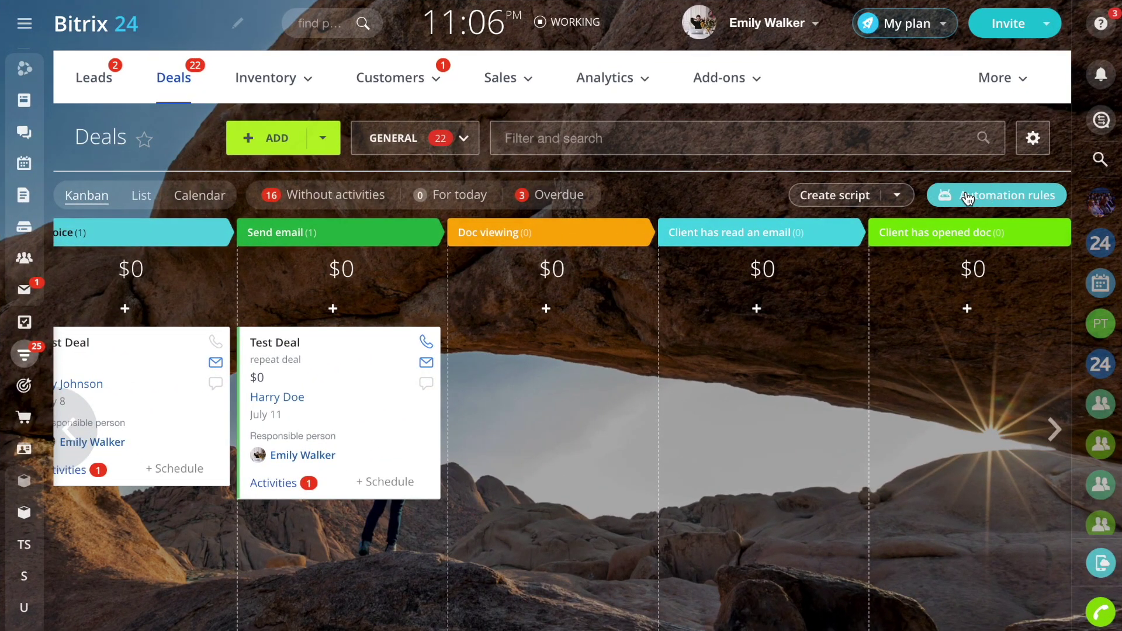
Re-enter test mode and start a new test with a demo deal.
{"action": "left_click", "coordinate": [996, 195]}
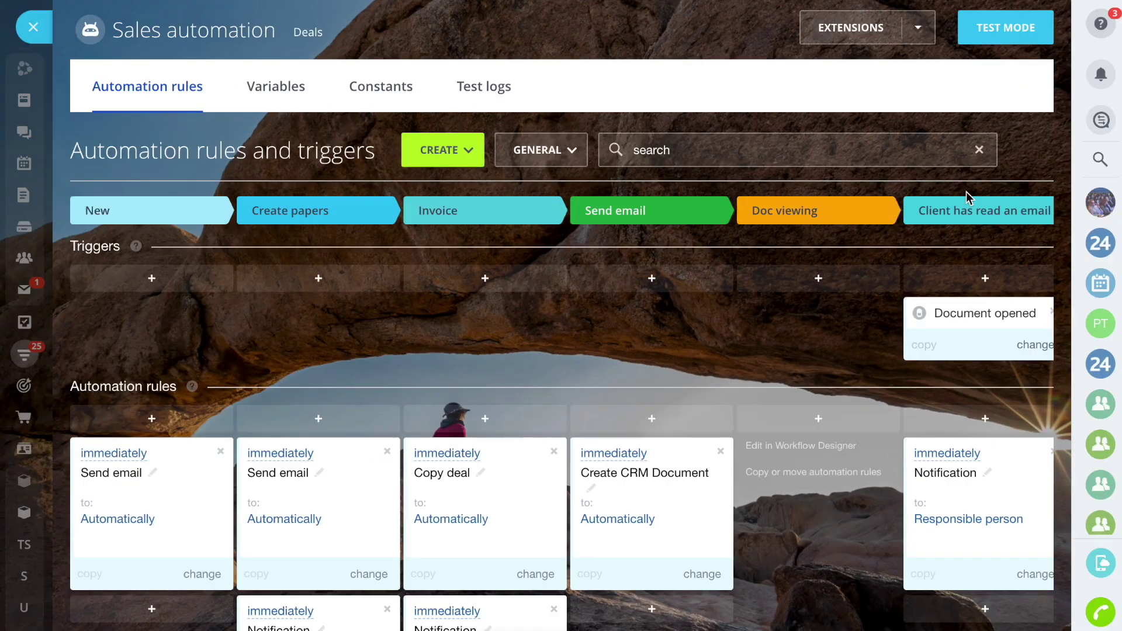
{"action": "left_click", "coordinate": [1009, 32]}
{"action": "left_click", "coordinate": [990, 246]}
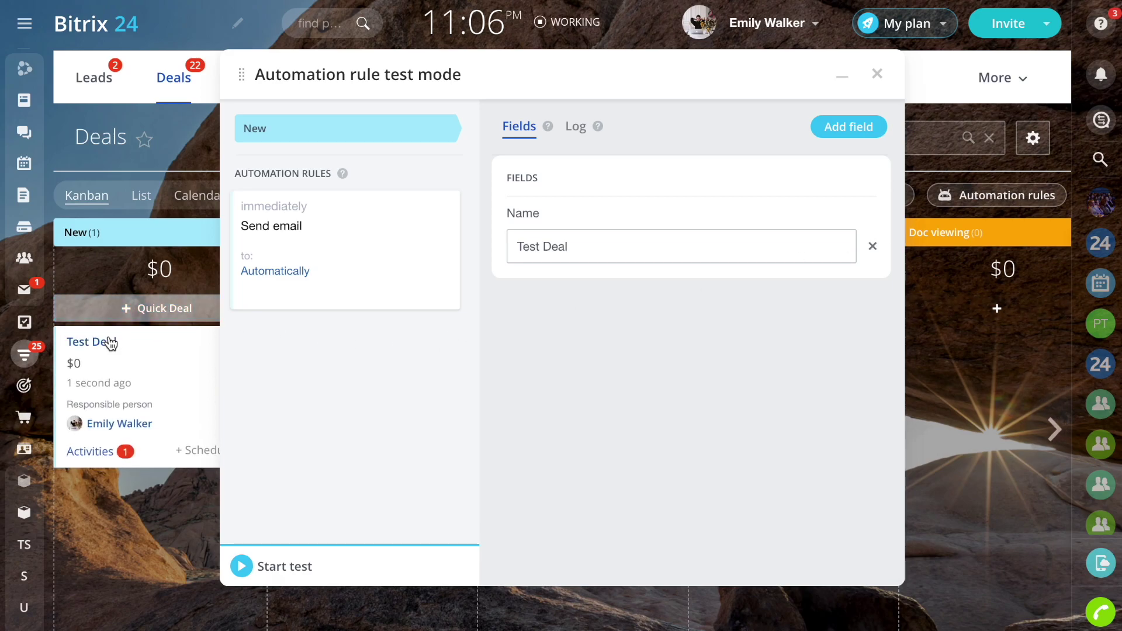
Assign contact Harry Doe to the new Test Deal and save.
{"action": "left_click", "coordinate": [91, 342]}
{"action": "left_click", "coordinate": [547, 173]}
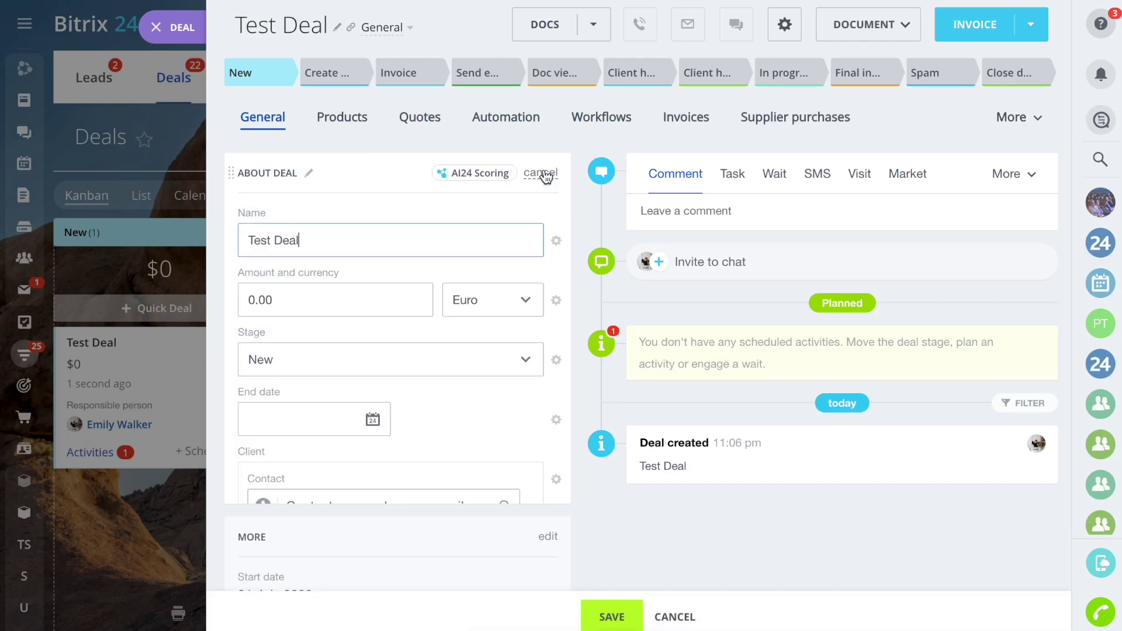
{"action": "left_click", "coordinate": [381, 506]}
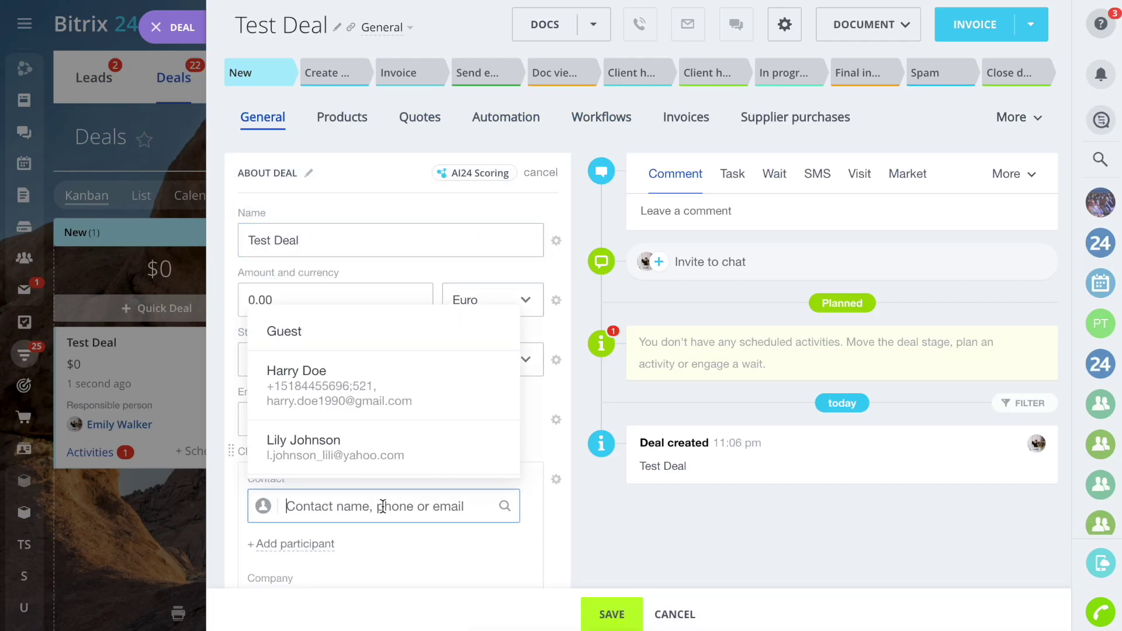
{"action": "left_click", "coordinate": [384, 385]}
{"action": "left_click", "coordinate": [612, 614]}
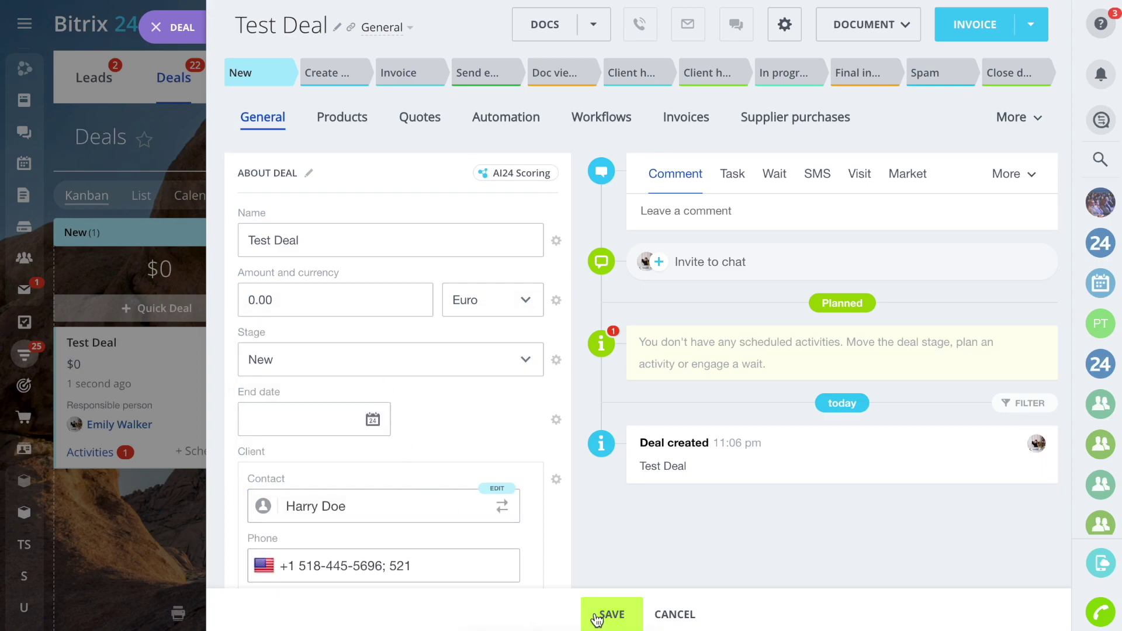
Rerun the automation test, then pause it and stop test mode.
{"action": "left_click", "coordinate": [156, 29]}
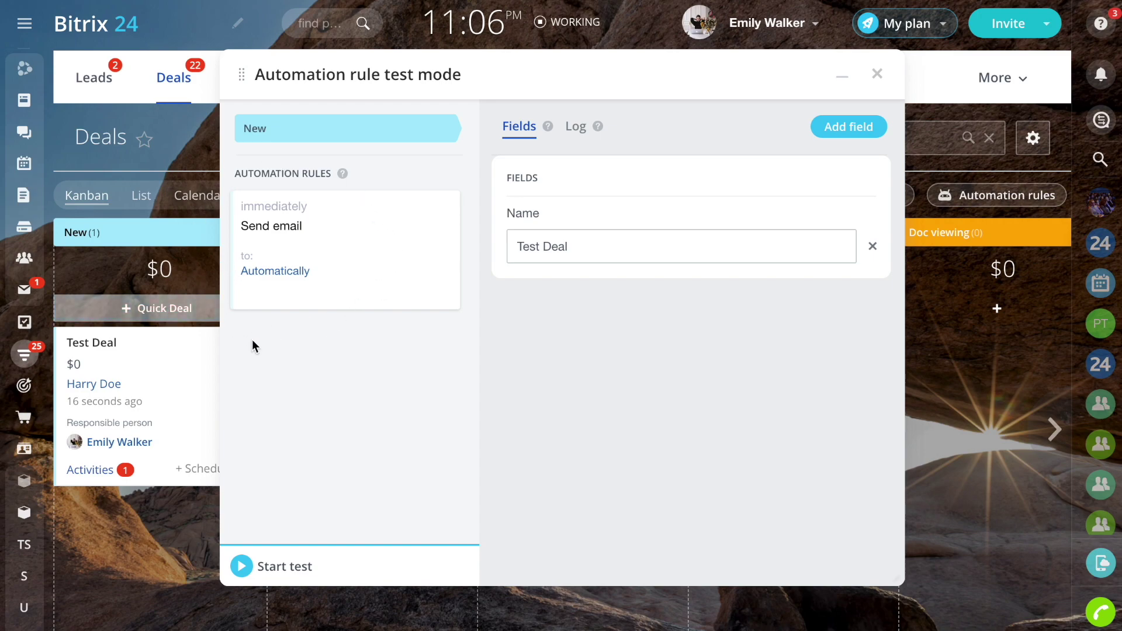
{"action": "left_click", "coordinate": [250, 568]}
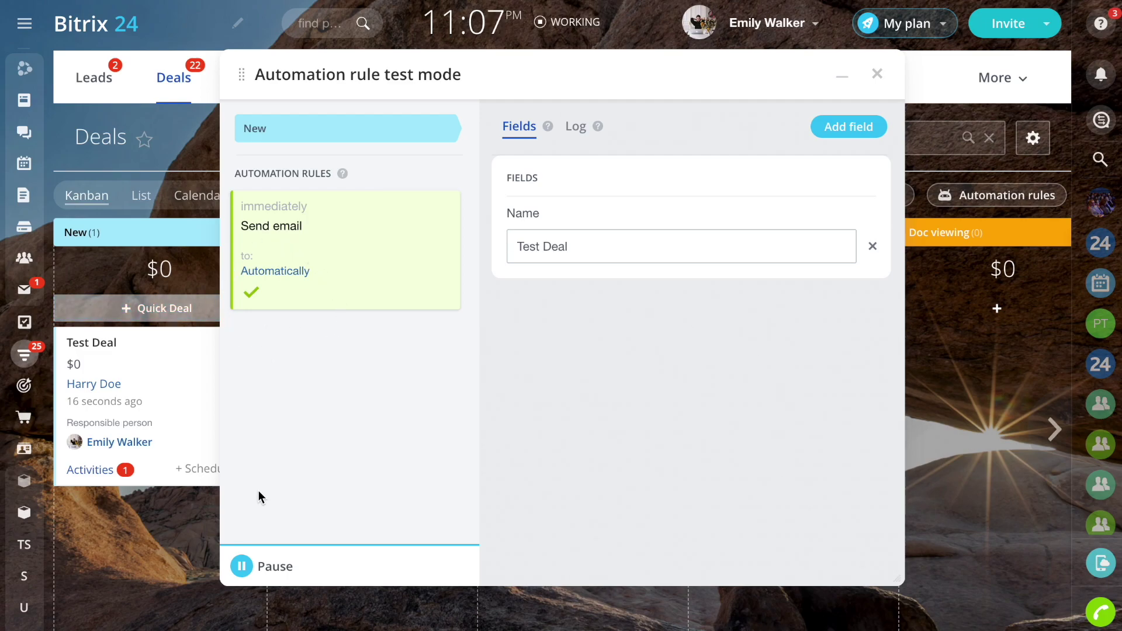
{"action": "left_click", "coordinate": [241, 568]}
{"action": "left_click", "coordinate": [877, 75]}
{"action": "left_click", "coordinate": [526, 357]}
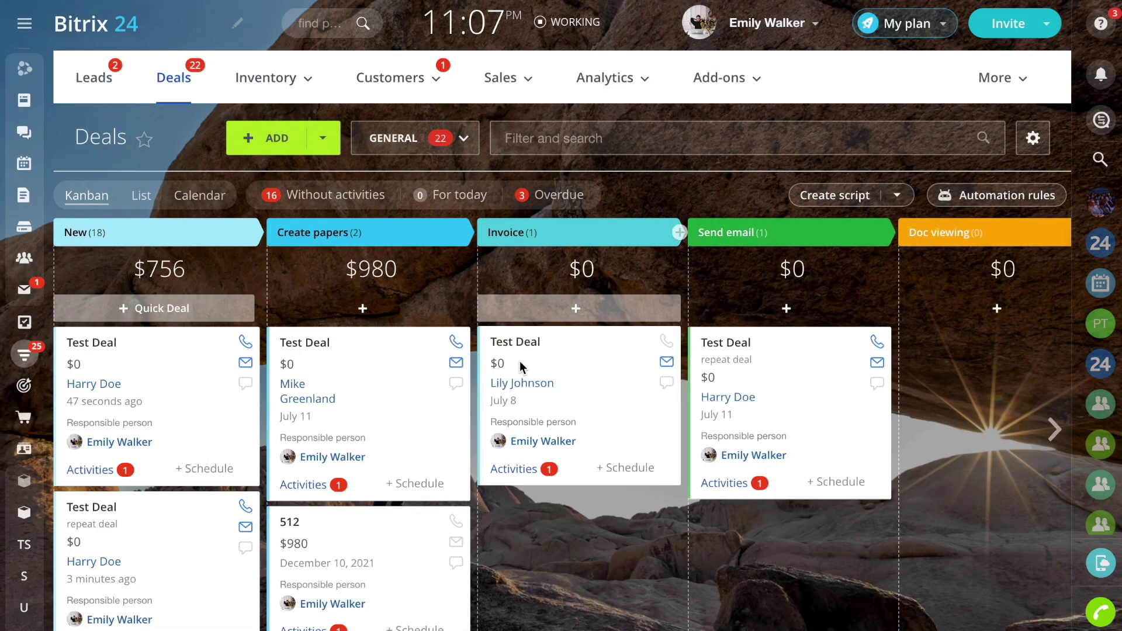
Open the most recent test log from the deal automation rules.
{"action": "left_click", "coordinate": [996, 195]}
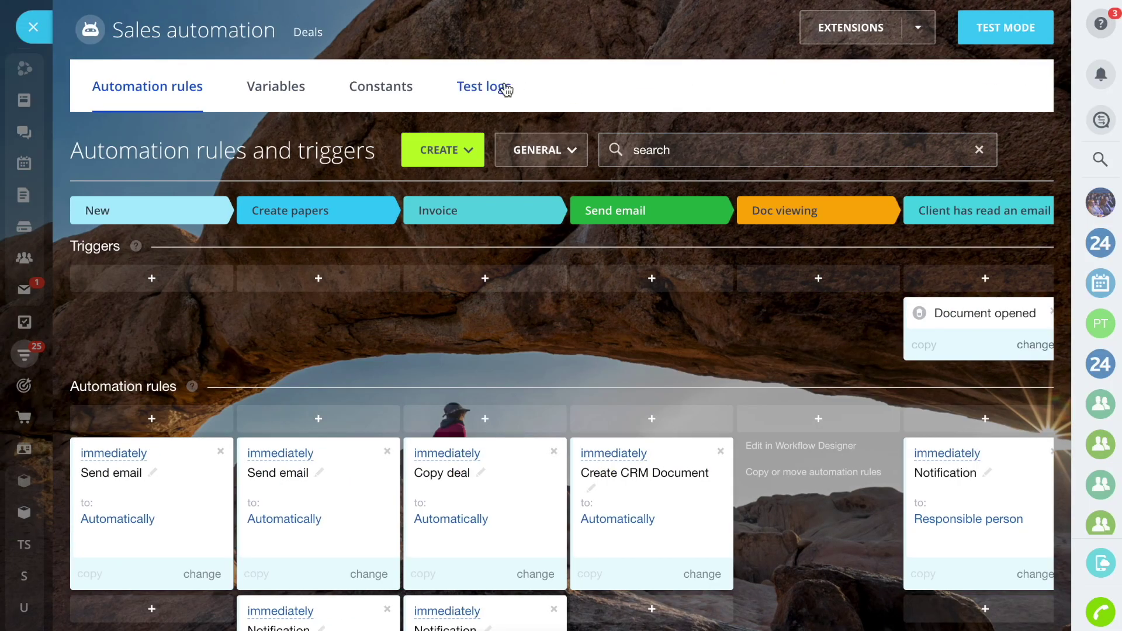
{"action": "left_click", "coordinate": [484, 86]}
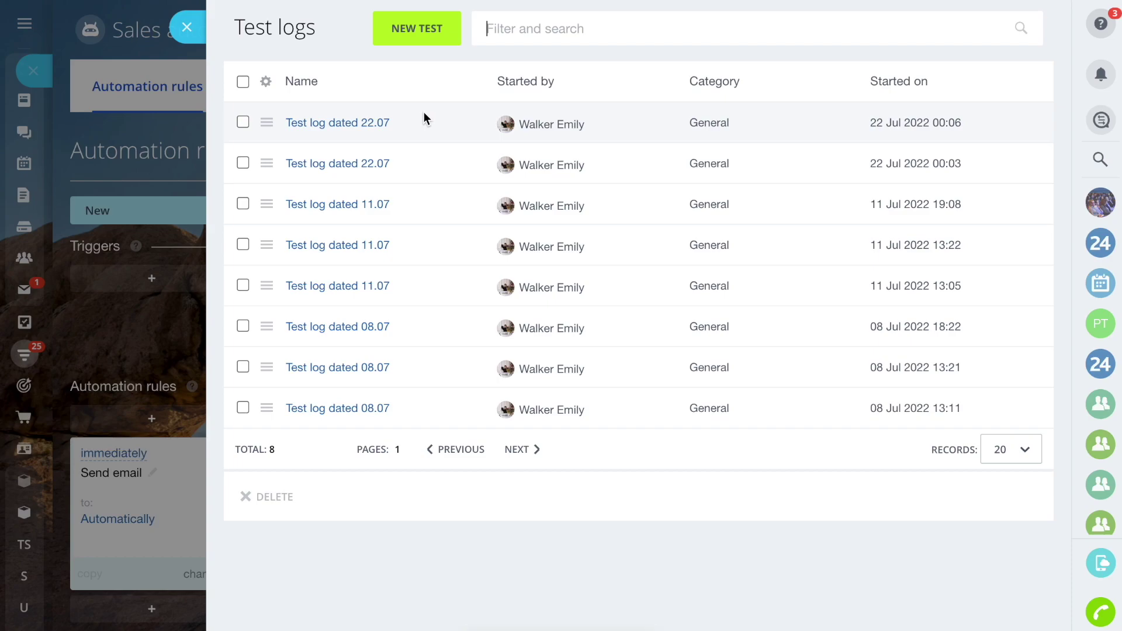
{"action": "left_click", "coordinate": [368, 124]}
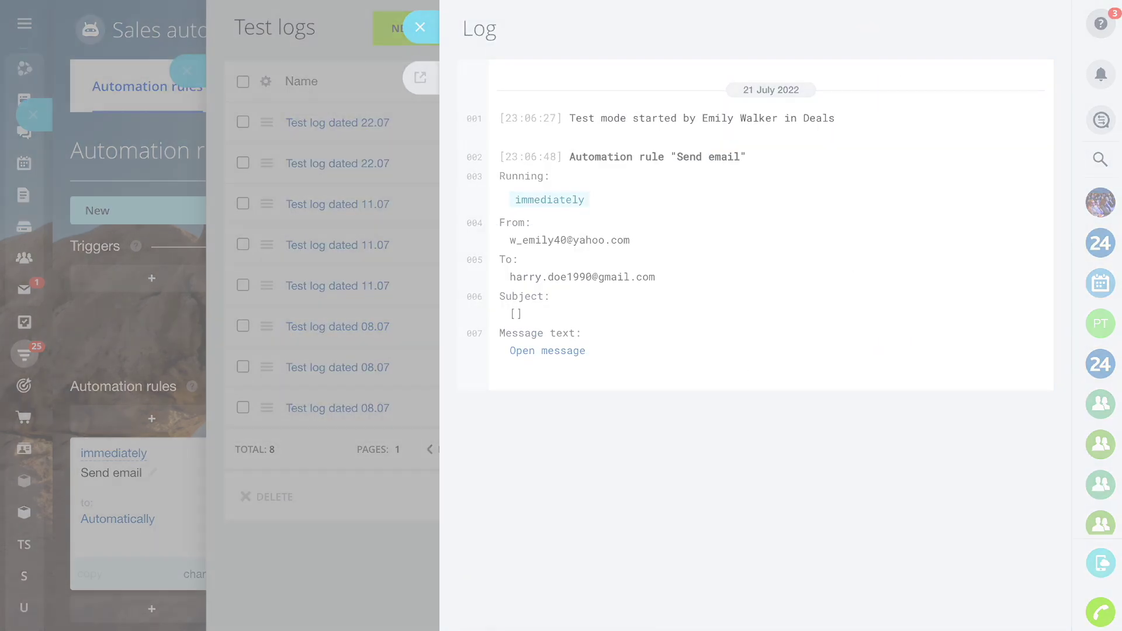